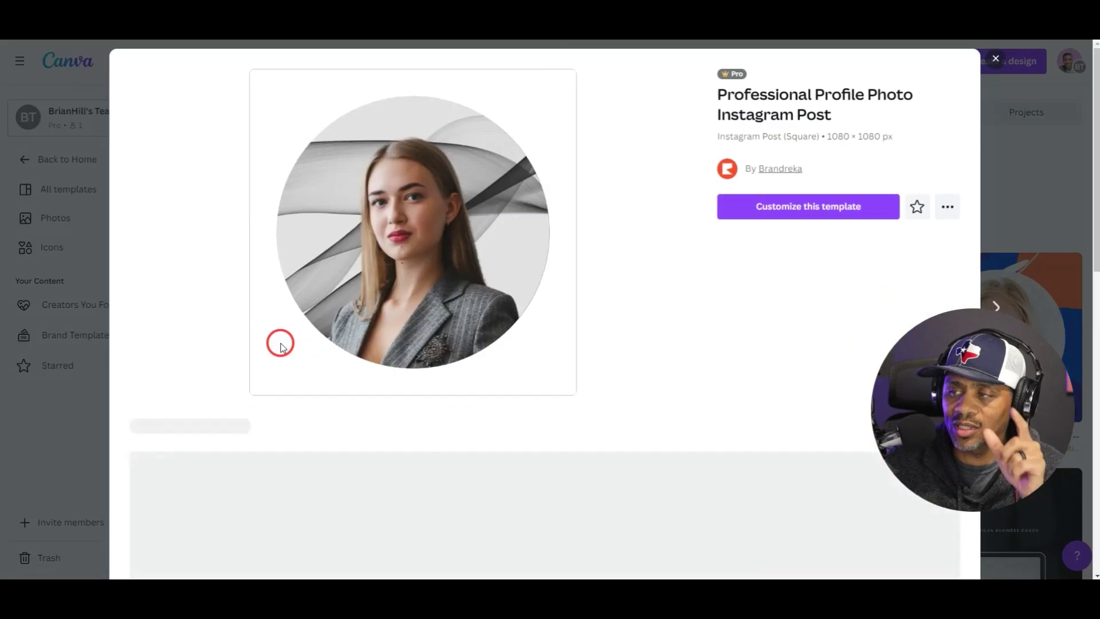
- Find the profile photo template with the yellow and blue circular background and open it for customization
{"action": "scroll", "coordinate": [491, 286], "scroll_direction": "down", "scroll_amount": 5}
{"action": "scroll", "coordinate": [516, 308], "scroll_direction": "down", "scroll_amount": 10}
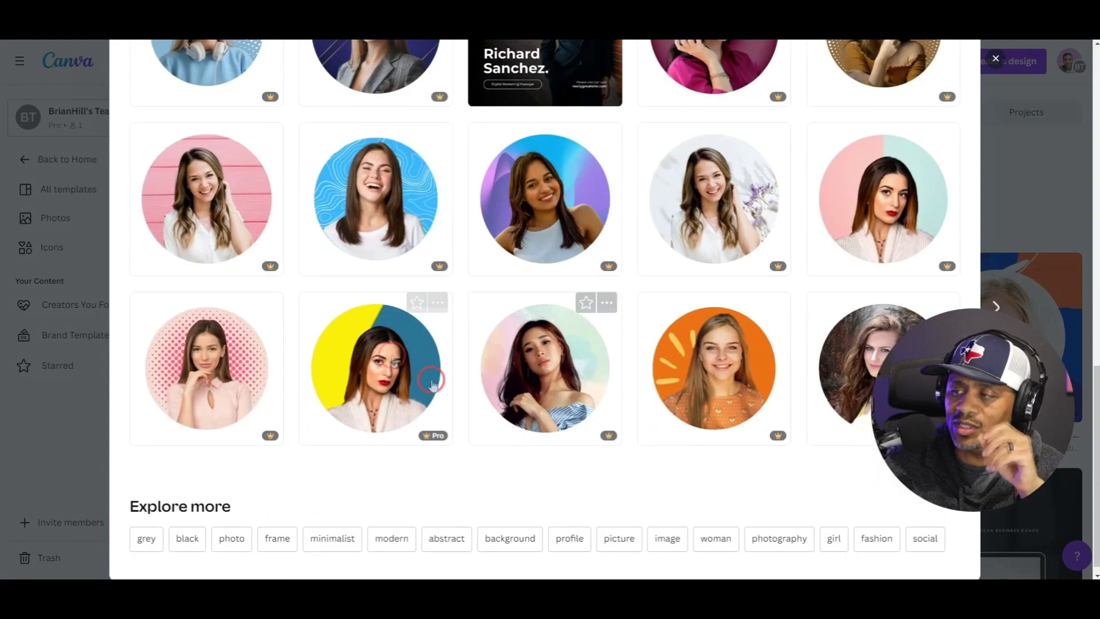
{"action": "left_click", "coordinate": [376, 348]}
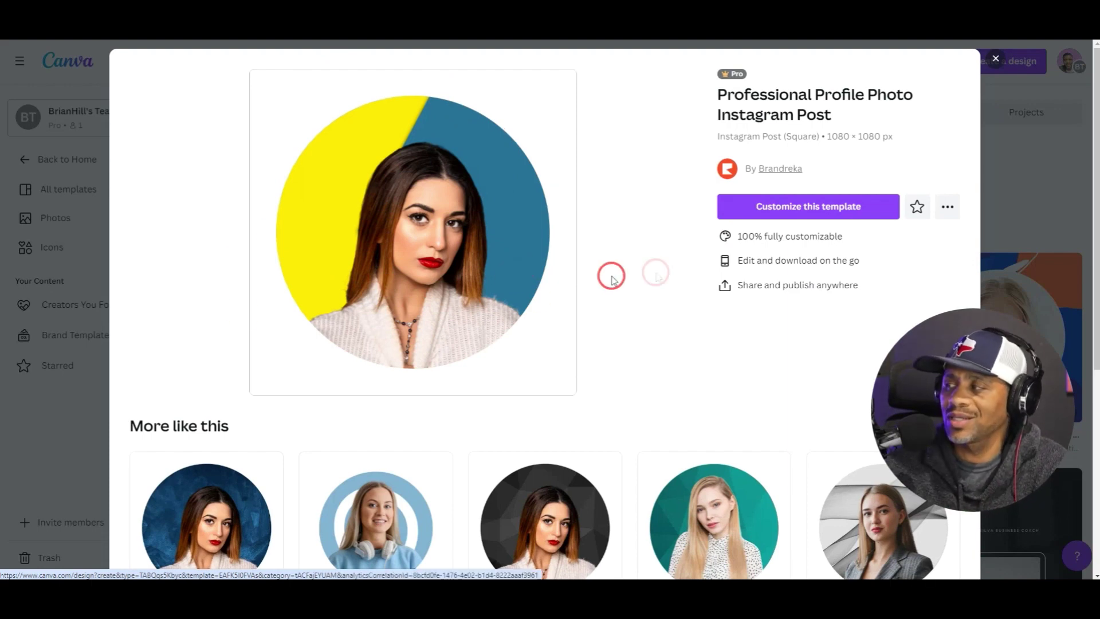
{"action": "left_click", "coordinate": [807, 211]}
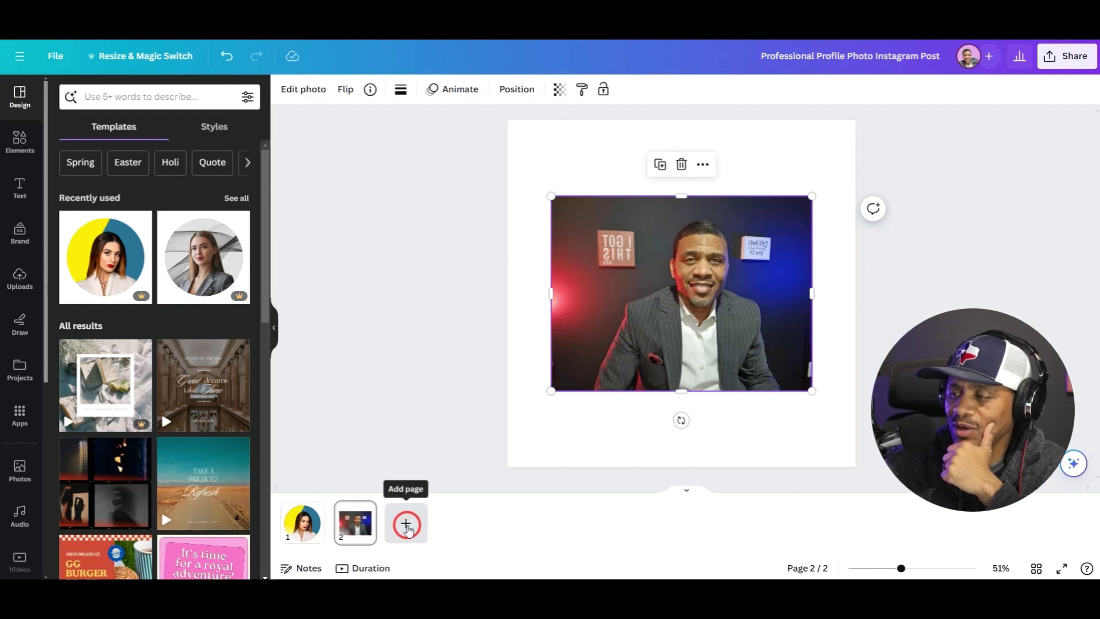
- Add a third page and fill its background with the coral red color
{"action": "left_click", "coordinate": [405, 524]}
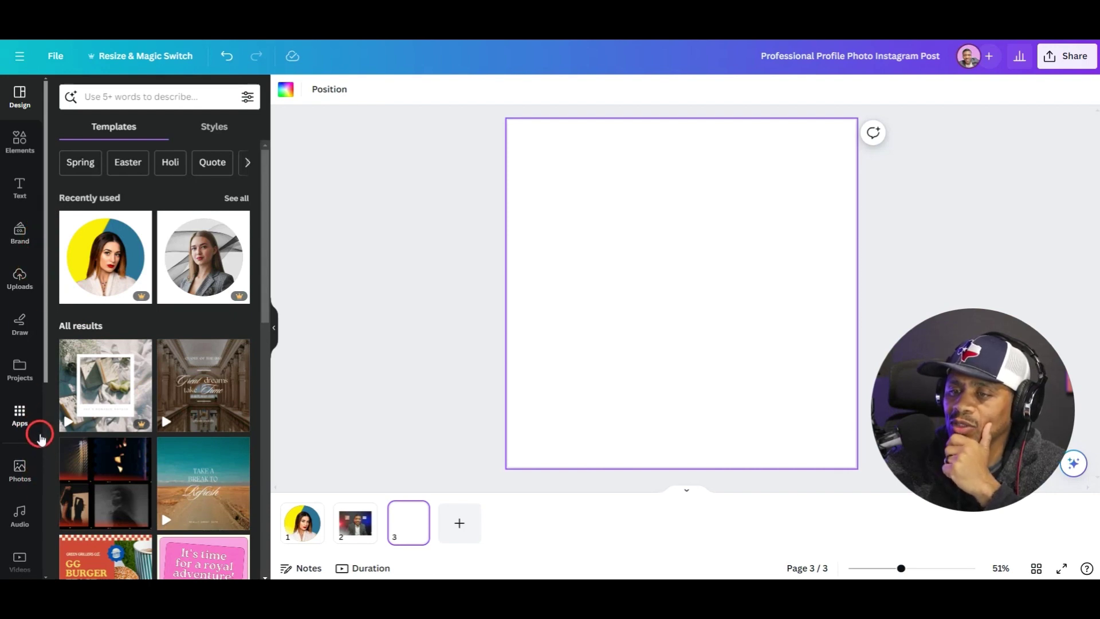
{"action": "scroll", "coordinate": [34, 332], "scroll_direction": "down", "scroll_amount": 3}
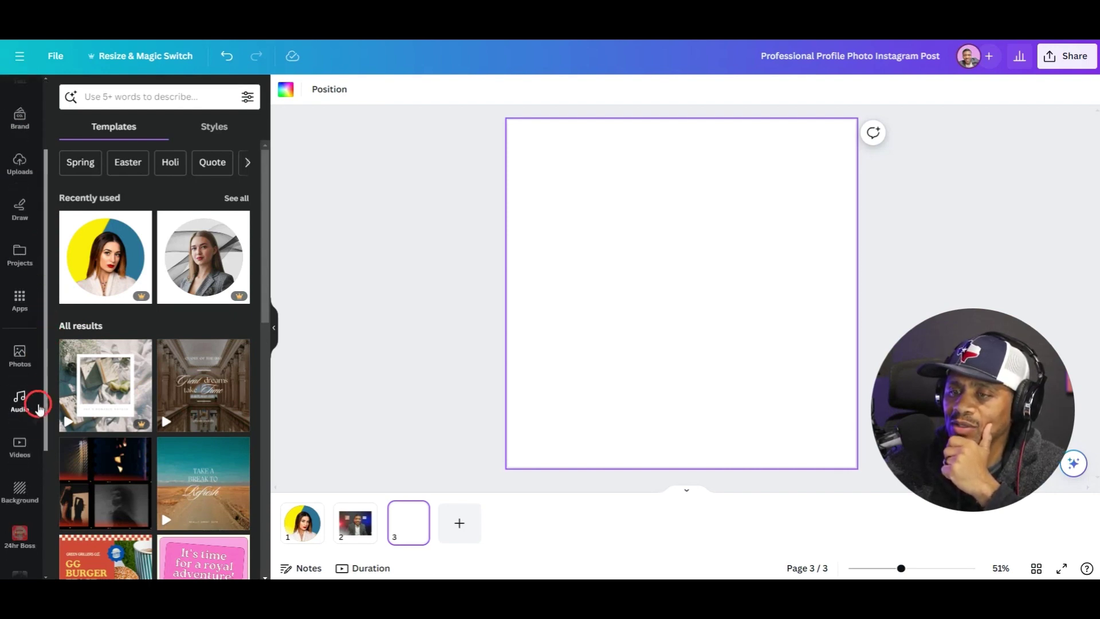
{"action": "scroll", "coordinate": [34, 424], "scroll_direction": "down", "scroll_amount": 2}
{"action": "left_click", "coordinate": [40, 417]}
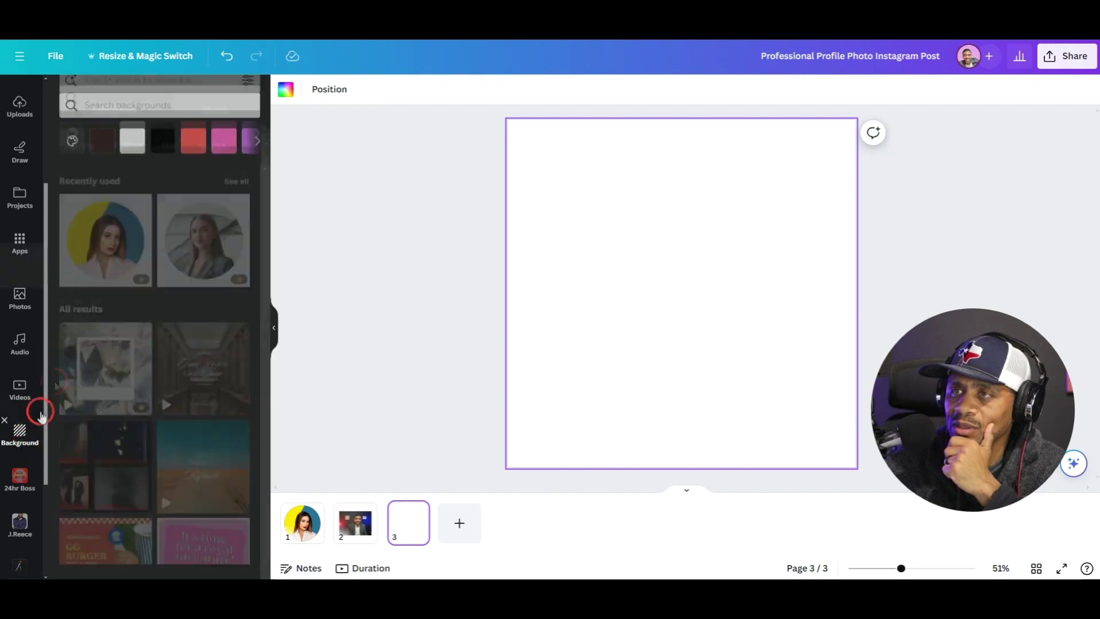
{"action": "left_click", "coordinate": [195, 136]}
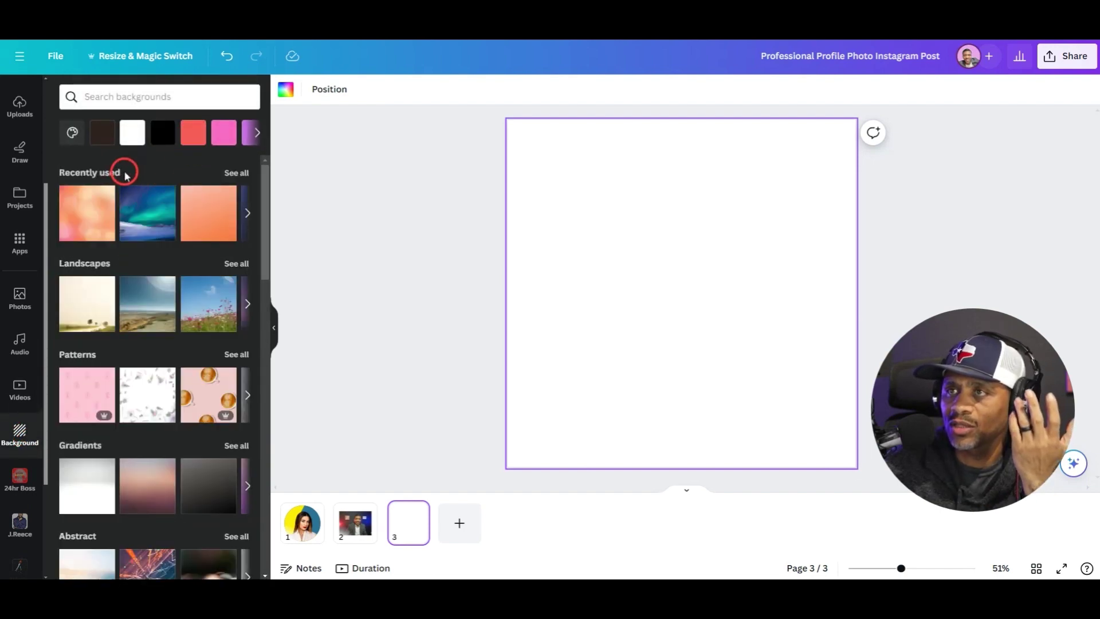
{"action": "left_click", "coordinate": [256, 166]}
{"action": "mouse_move", "coordinate": [256, 166]}
{"action": "left_mouse_down"}
{"action": "mouse_move", "coordinate": [265, 187]}
{"action": "mouse_move", "coordinate": [252, 152]}
{"action": "left_mouse_up"}
{"action": "left_click", "coordinate": [259, 133]}
{"action": "left_click", "coordinate": [259, 133]}
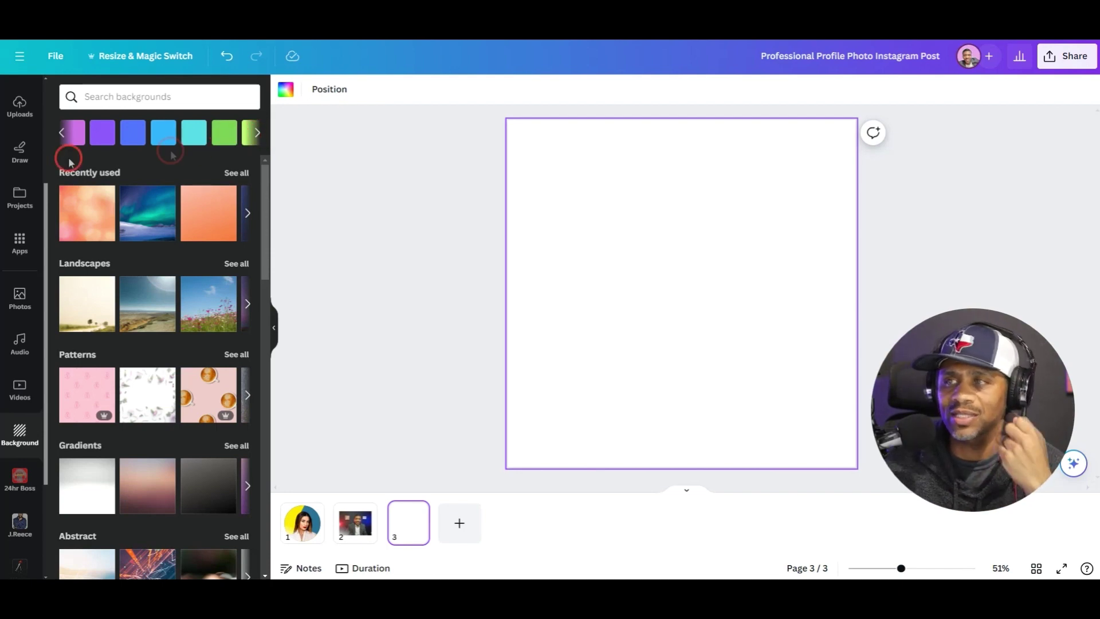
{"action": "left_click", "coordinate": [61, 132]}
{"action": "left_click", "coordinate": [135, 140]}
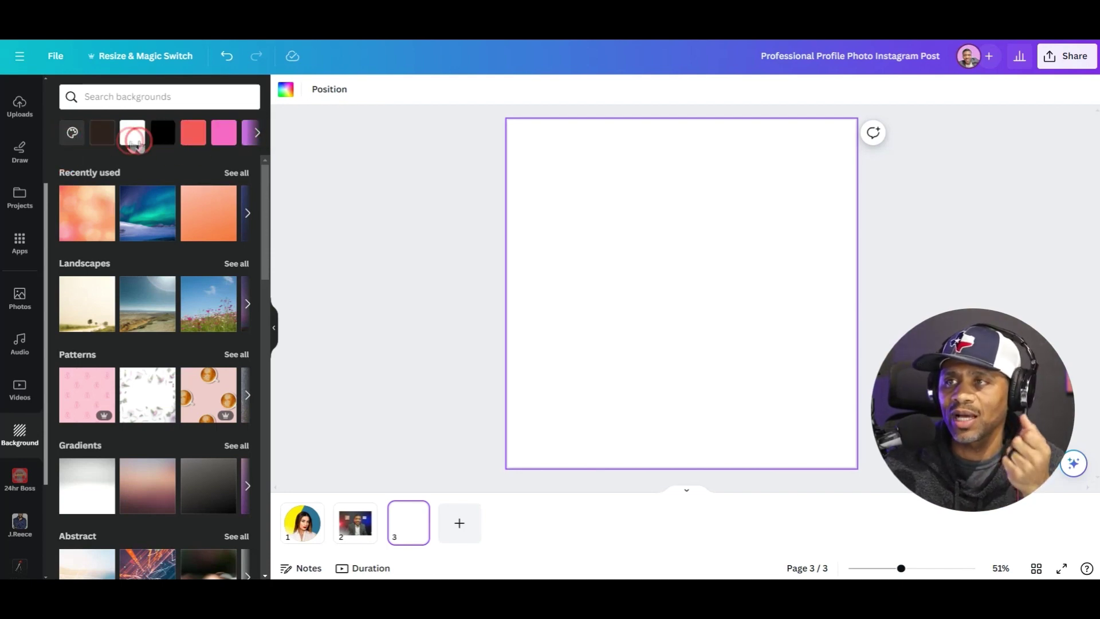
{"action": "left_click", "coordinate": [195, 138]}
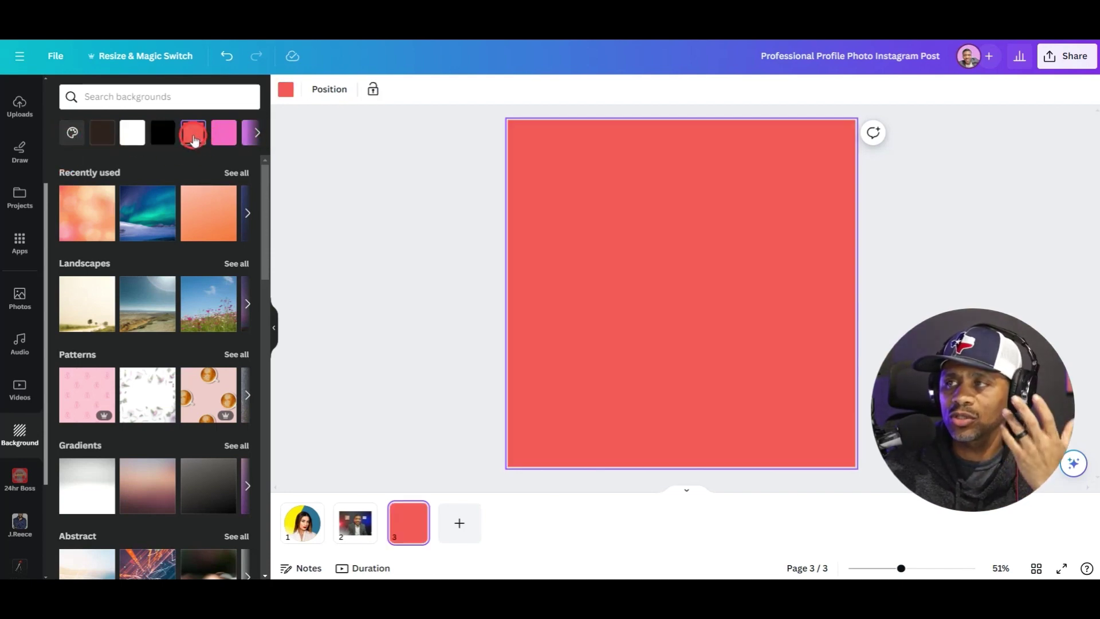
- Copy the portrait photo from page 2 onto page 3 and make it that page's background
{"action": "left_click", "coordinate": [356, 531]}
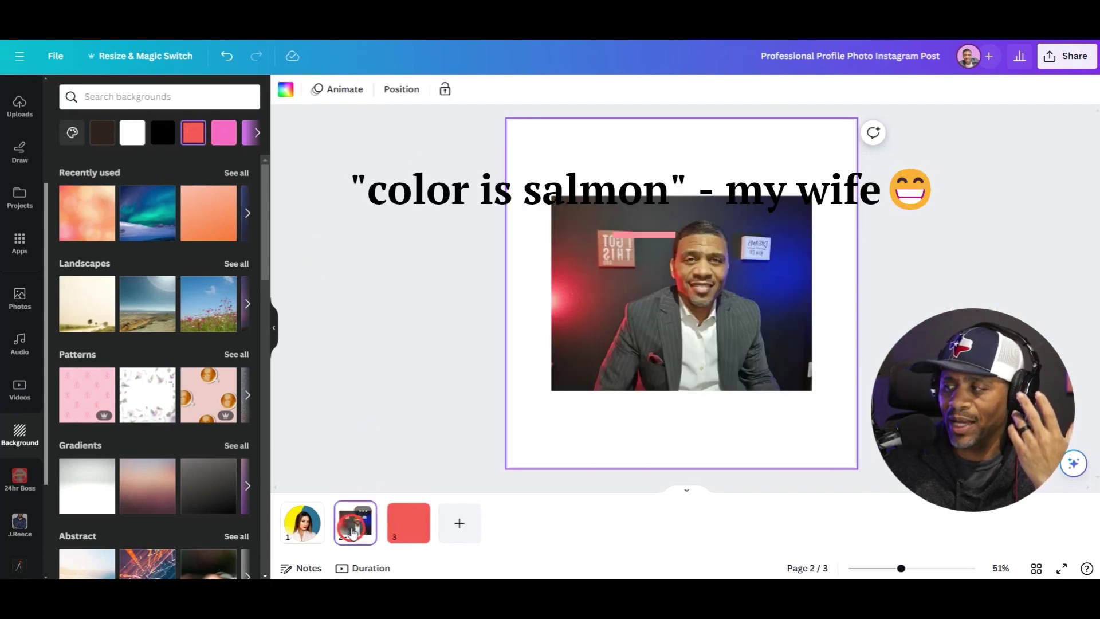
{"action": "left_click", "coordinate": [717, 340]}
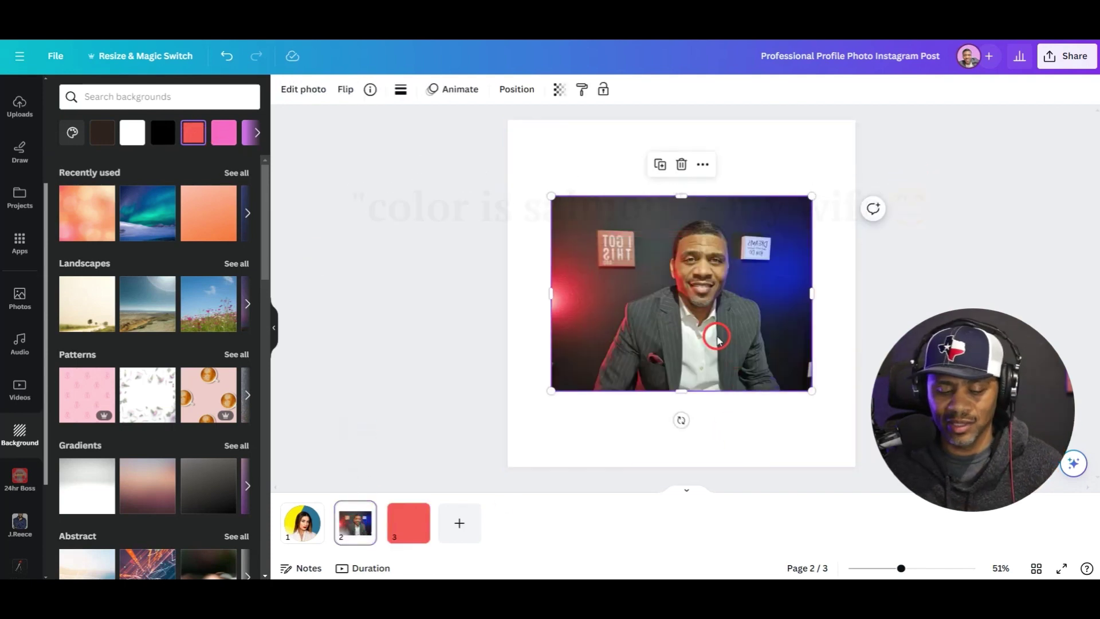
{"action": "left_click", "coordinate": [408, 522]}
{"action": "key", "text": "ctrl+v"}
{"action": "right_click", "coordinate": [662, 291]}
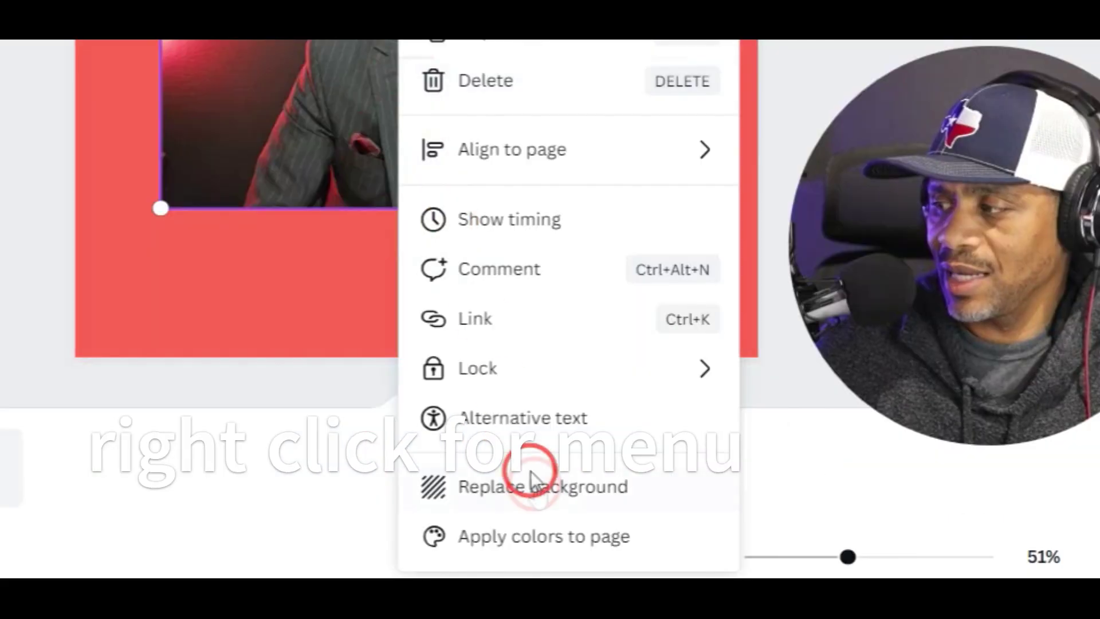
{"action": "left_click", "coordinate": [531, 471]}
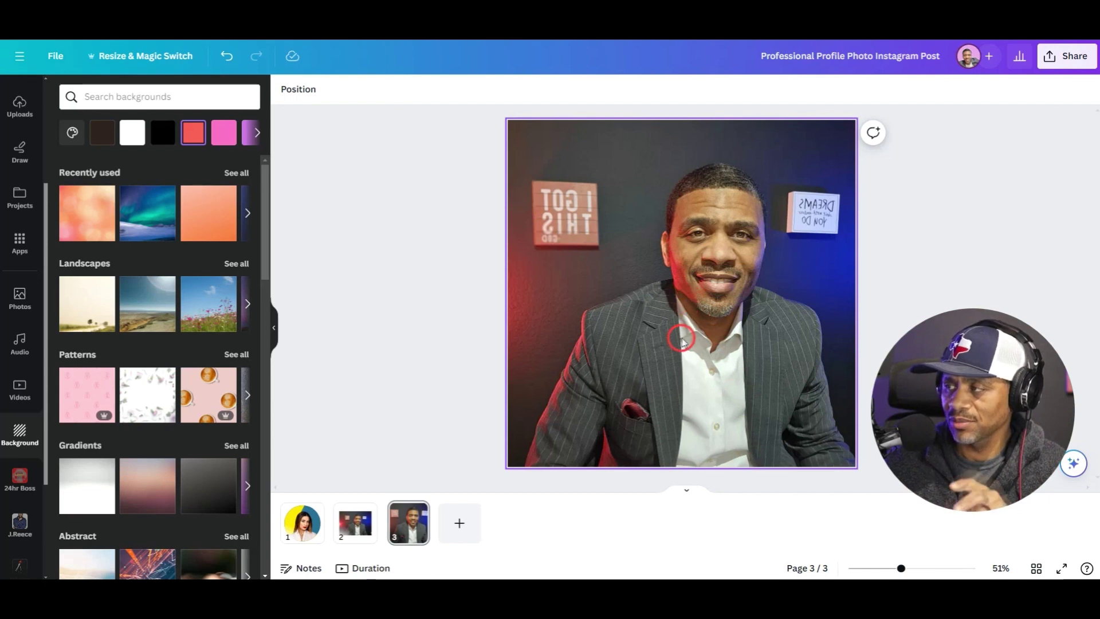
- Remove the backdrop from the page 3 portrait with BG Remover
{"action": "left_click", "coordinate": [569, 290]}
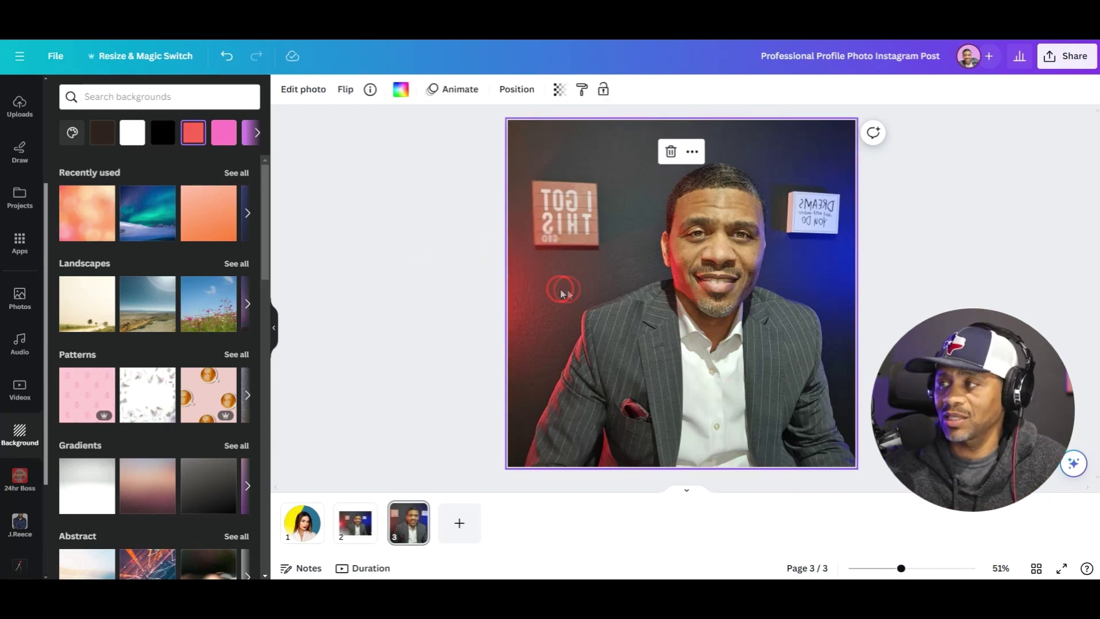
{"action": "left_click", "coordinate": [299, 94]}
{"action": "left_click", "coordinate": [81, 192]}
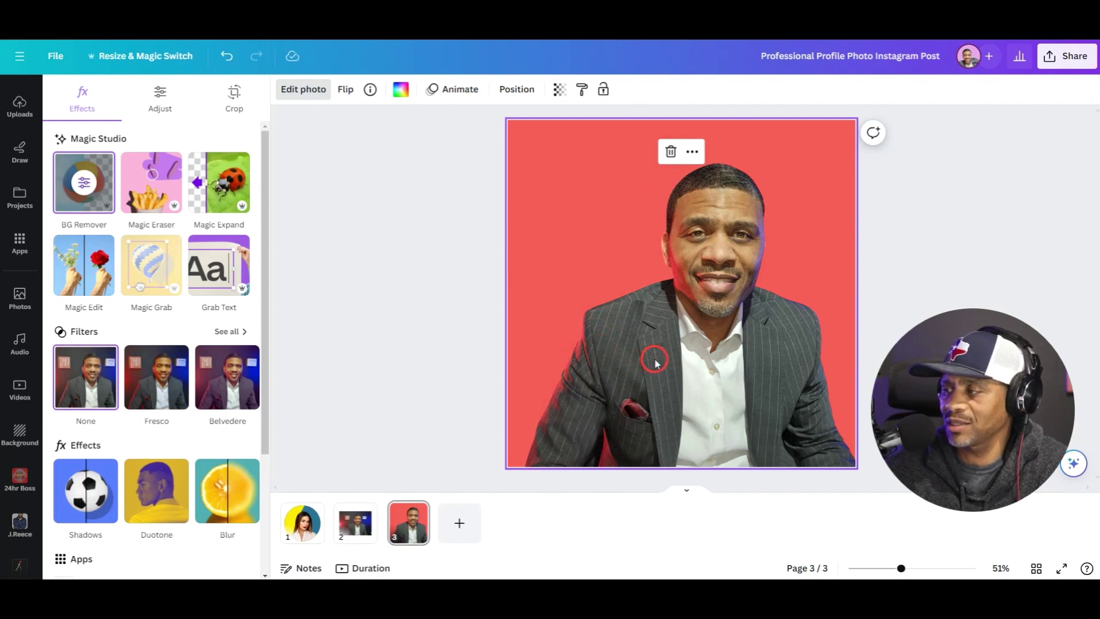
- Reposition the portrait within its crop on page 3 so the man sits near the horizontal center
{"action": "double_click", "coordinate": [734, 368]}
{"action": "left_click_drag", "start_coordinate": [756, 366], "coordinate": [724, 371]}
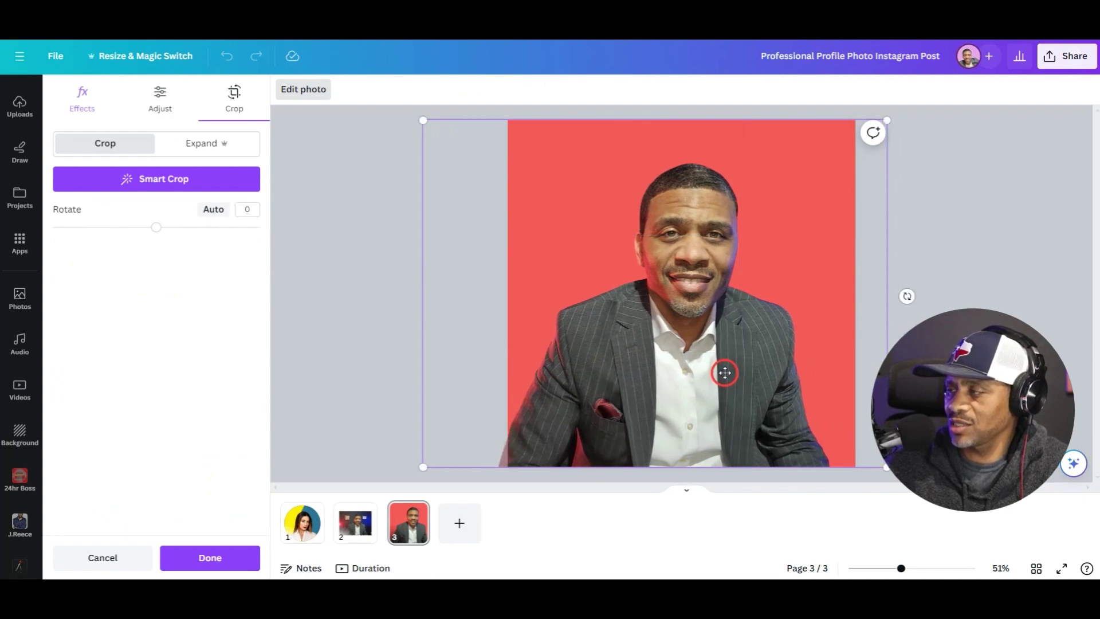
{"action": "left_click", "coordinate": [946, 227]}
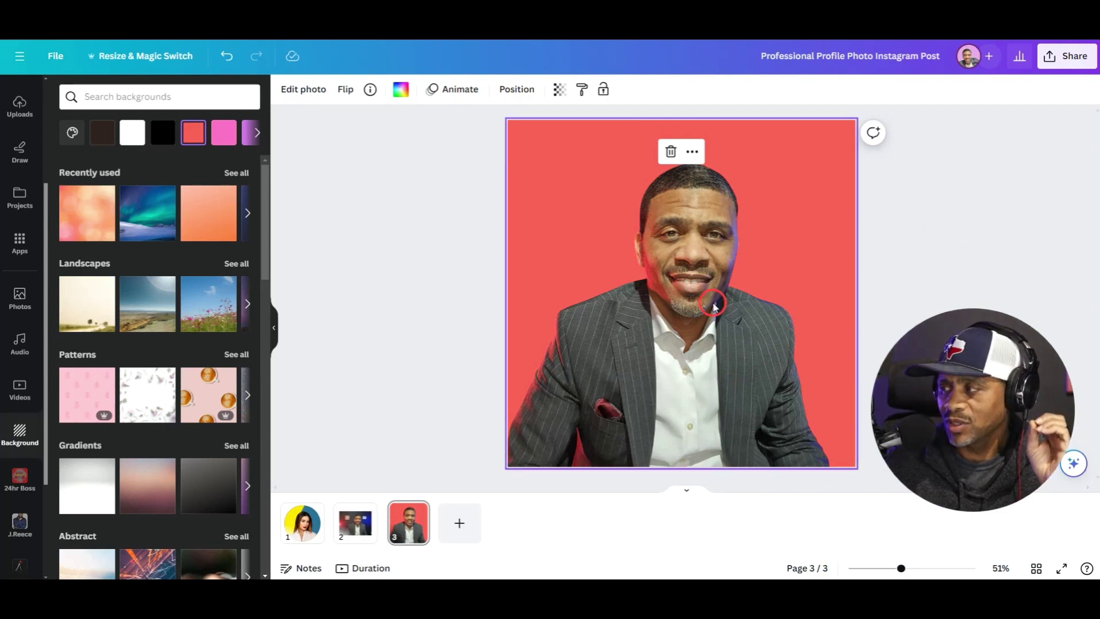
{"action": "double_click", "coordinate": [711, 312]}
{"action": "left_click_drag", "start_coordinate": [709, 318], "coordinate": [719, 319]}
{"action": "left_click", "coordinate": [963, 227]}
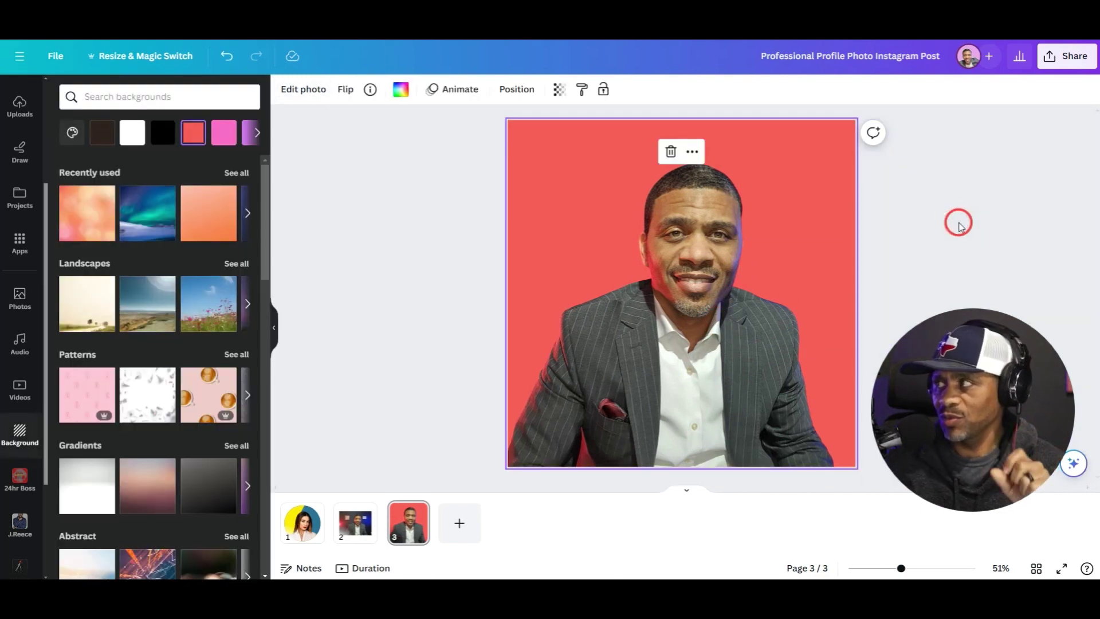
- Rename the design with the person's first initial and last name
{"action": "triple_click", "coordinate": [865, 51]}
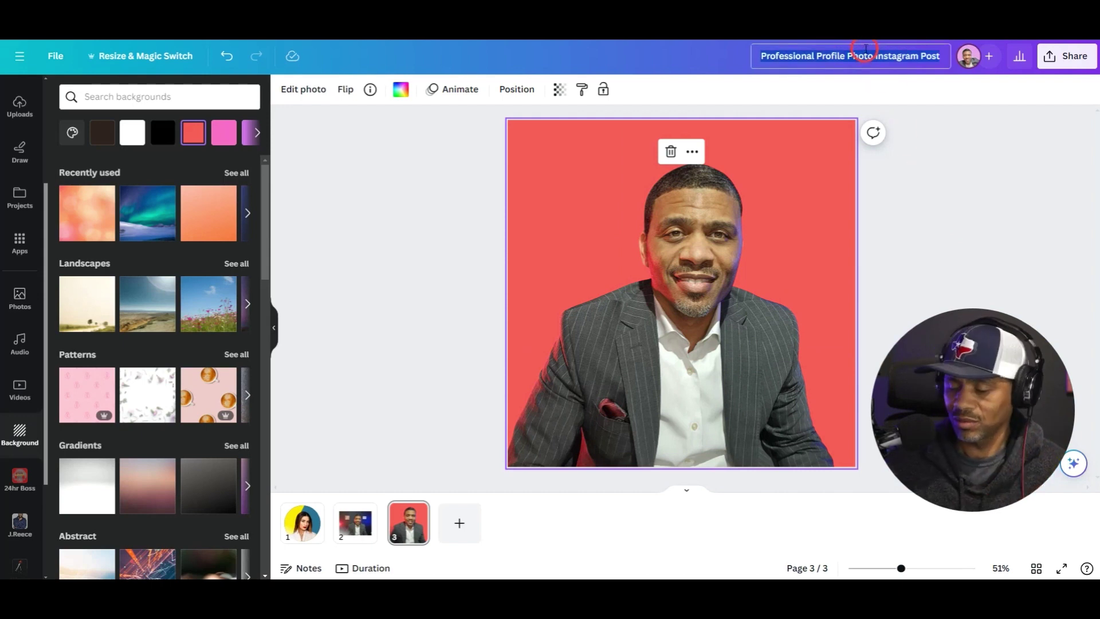
{"action": "type", "text": "bhill"}
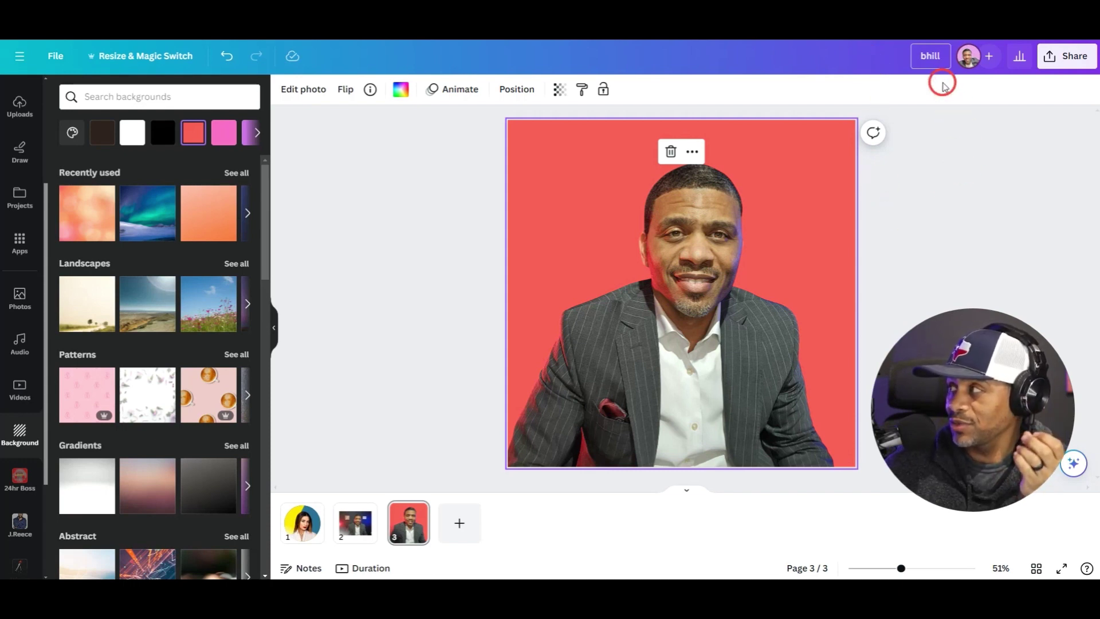
{"action": "left_click", "coordinate": [957, 132]}
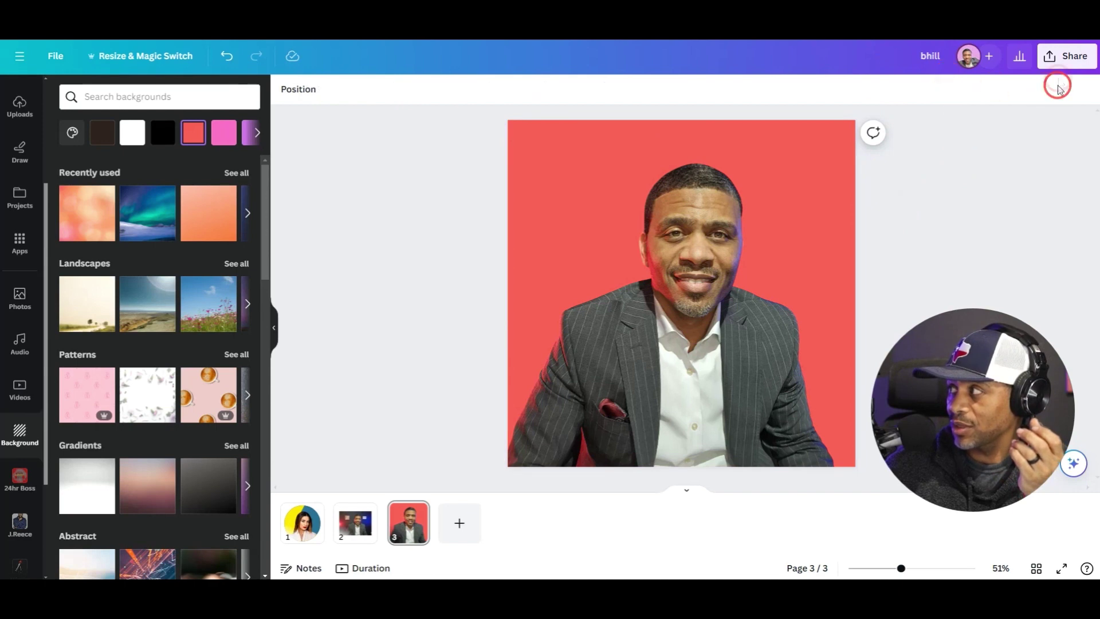
- Review the collaboration link access choices and open the design's download options
{"action": "left_click", "coordinate": [1060, 56]}
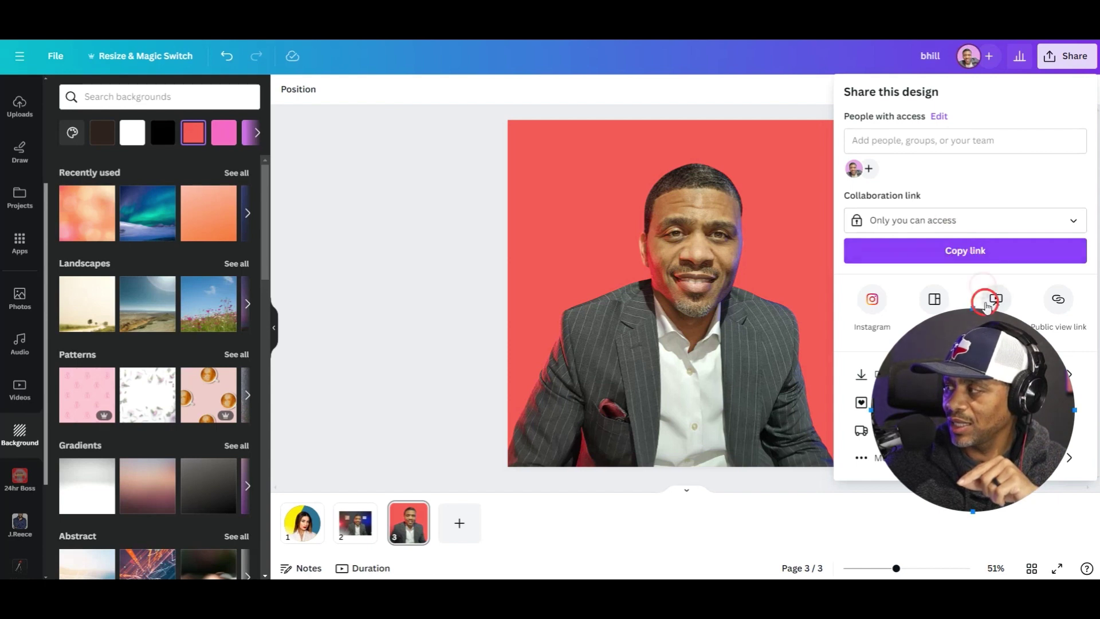
{"action": "left_click_drag", "start_coordinate": [981, 320], "coordinate": [421, 289]}
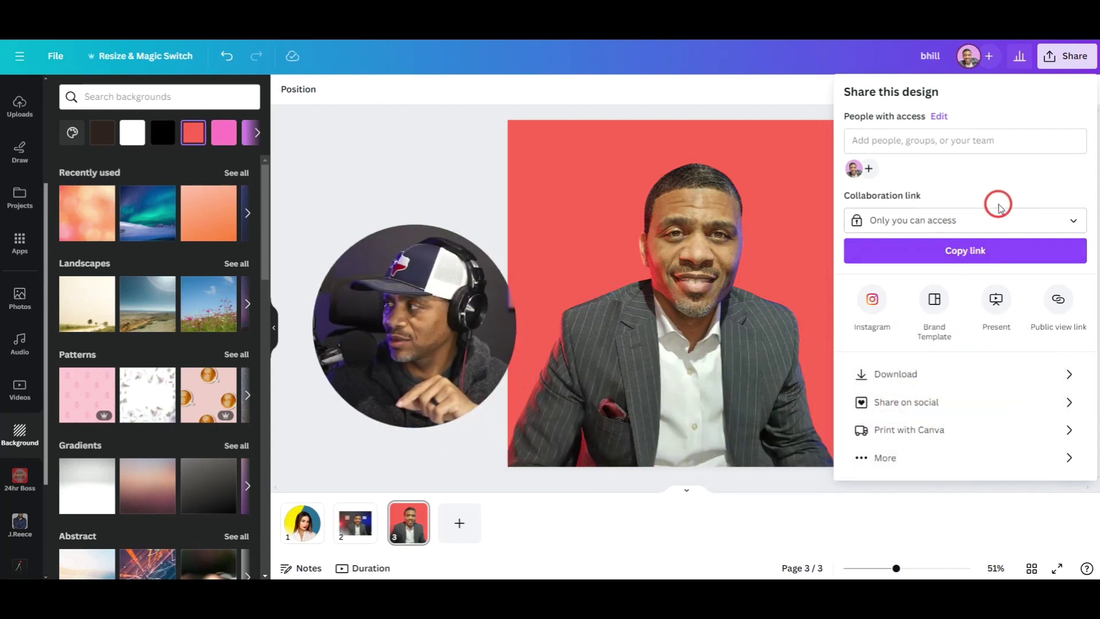
{"action": "left_click", "coordinate": [1074, 221]}
{"action": "left_click", "coordinate": [975, 322]}
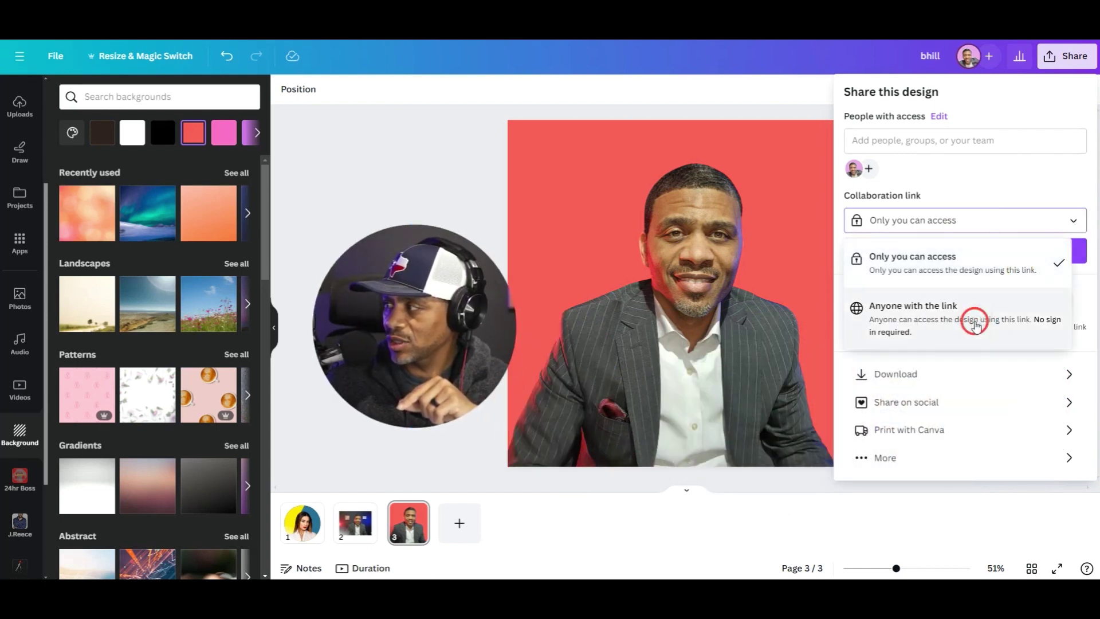
{"action": "left_click", "coordinate": [924, 372]}
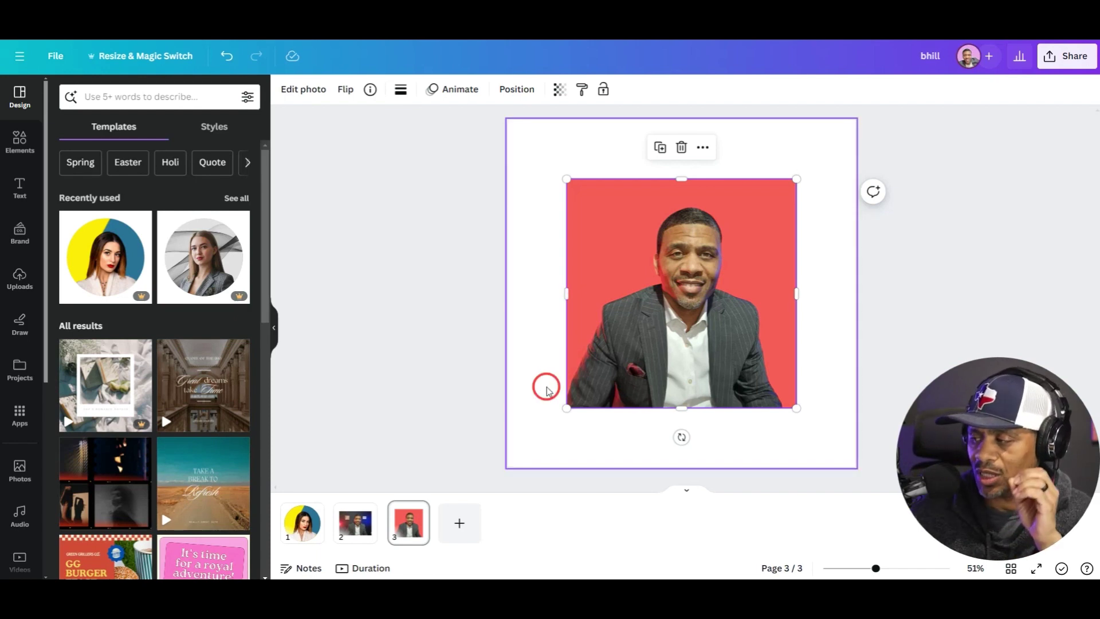
- Replace the woman's photo in page 1's circular frame with the uploaded red-background portrait
{"action": "right_click", "coordinate": [632, 267]}
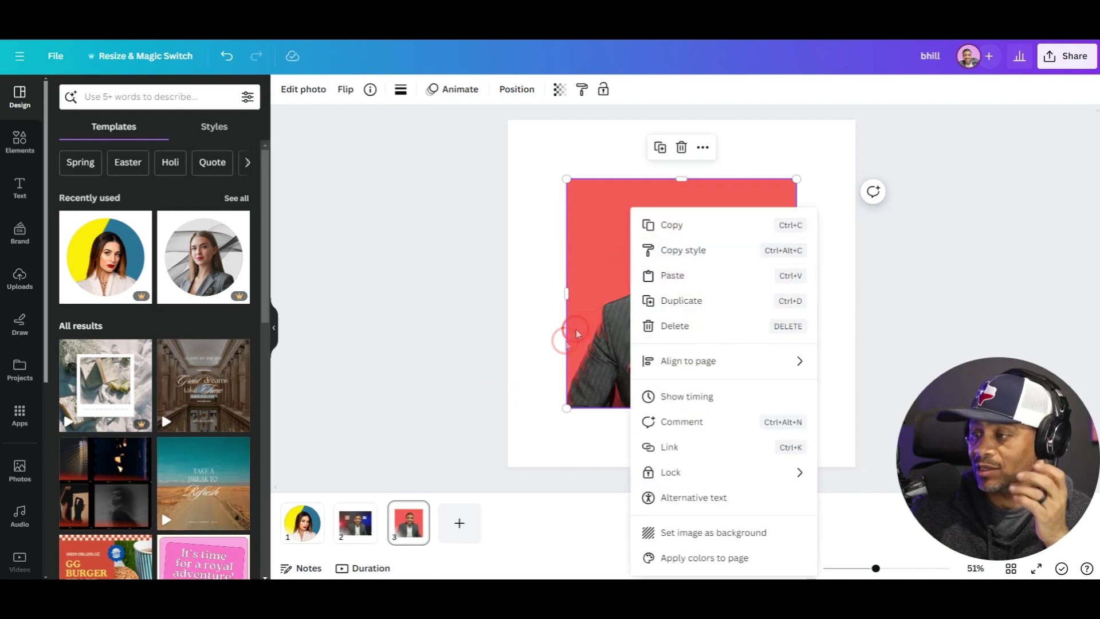
{"action": "left_click", "coordinate": [503, 396]}
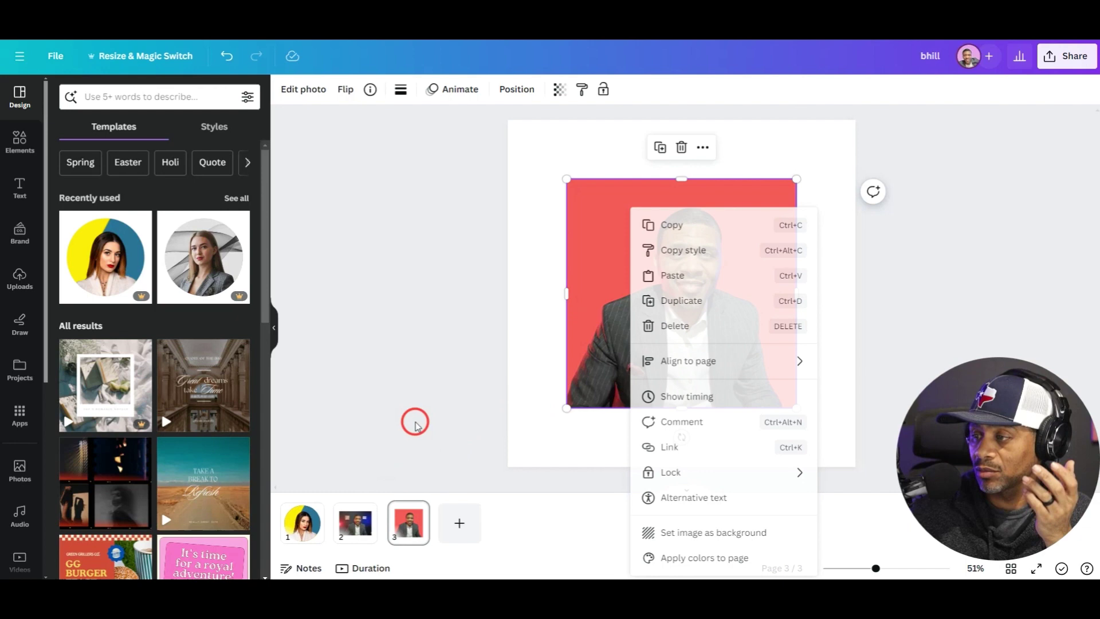
{"action": "left_click", "coordinate": [309, 543]}
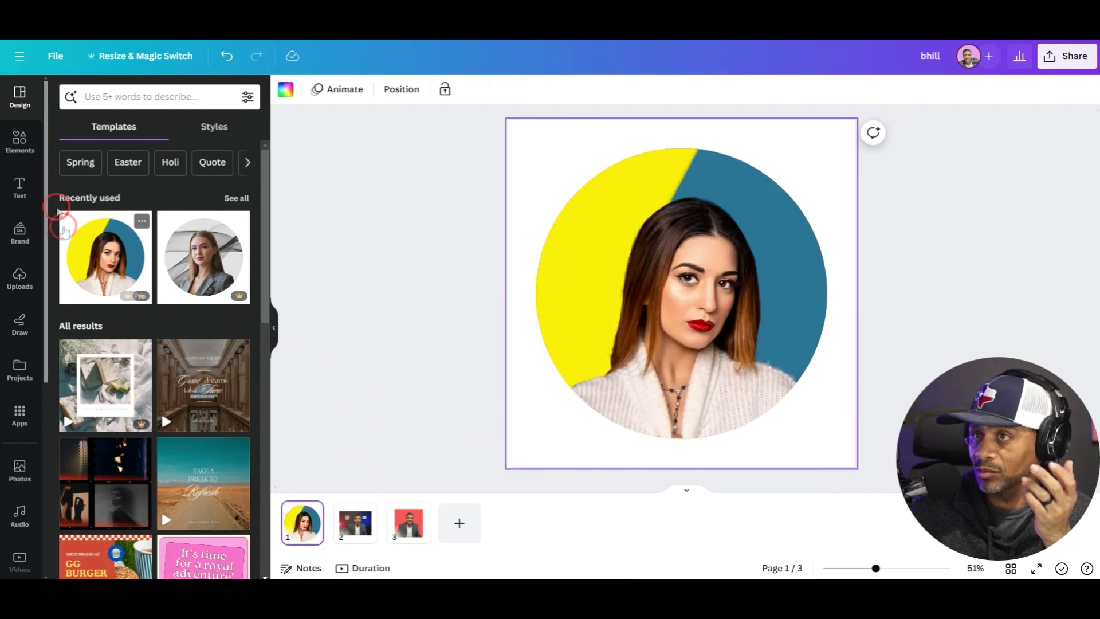
{"action": "left_click", "coordinate": [20, 278]}
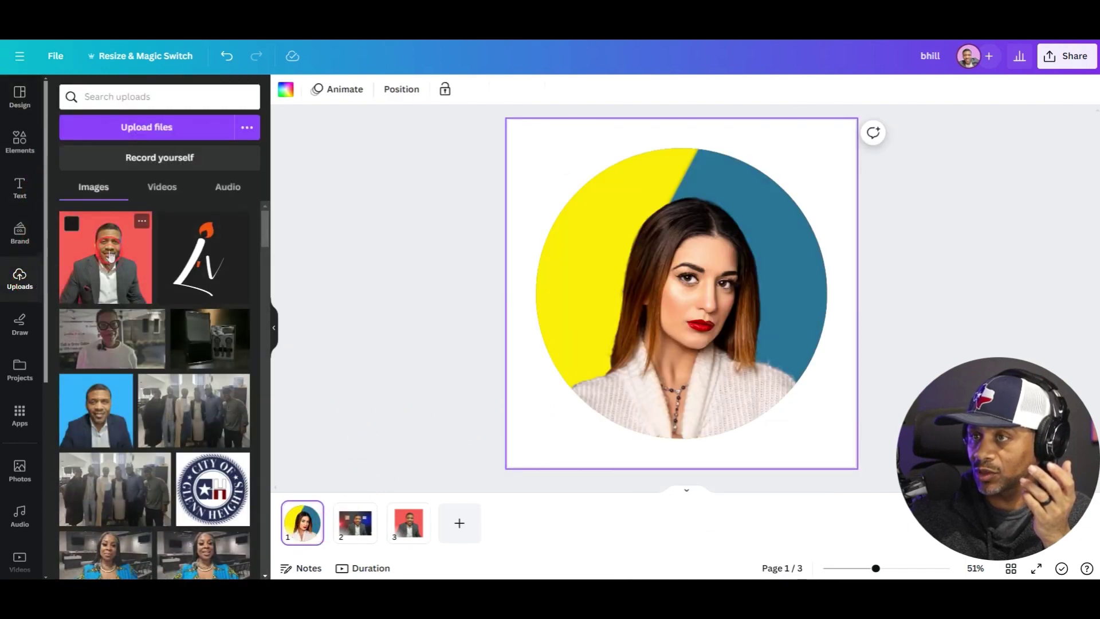
{"action": "left_click_drag", "start_coordinate": [111, 258], "coordinate": [621, 329]}
{"action": "left_click", "coordinate": [19, 96]}
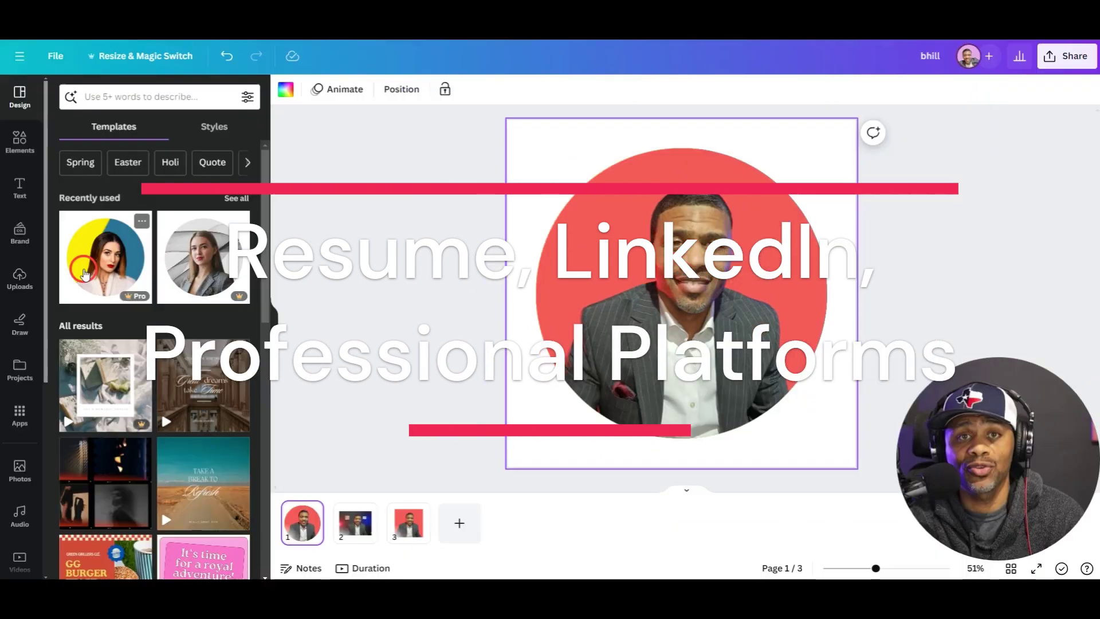
{"action": "left_click", "coordinate": [84, 275]}
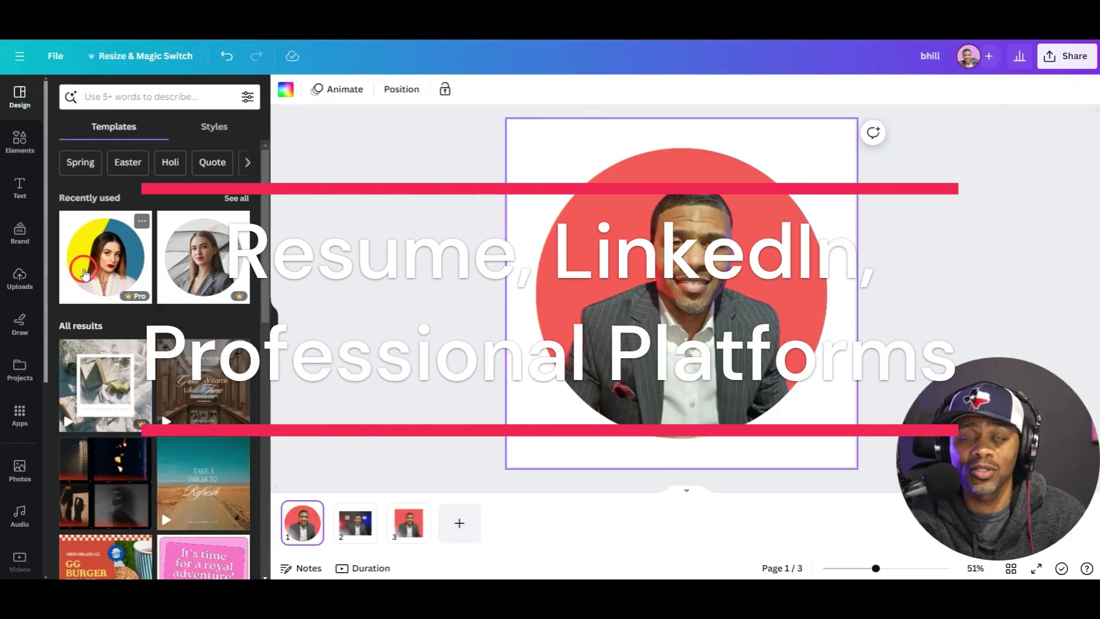